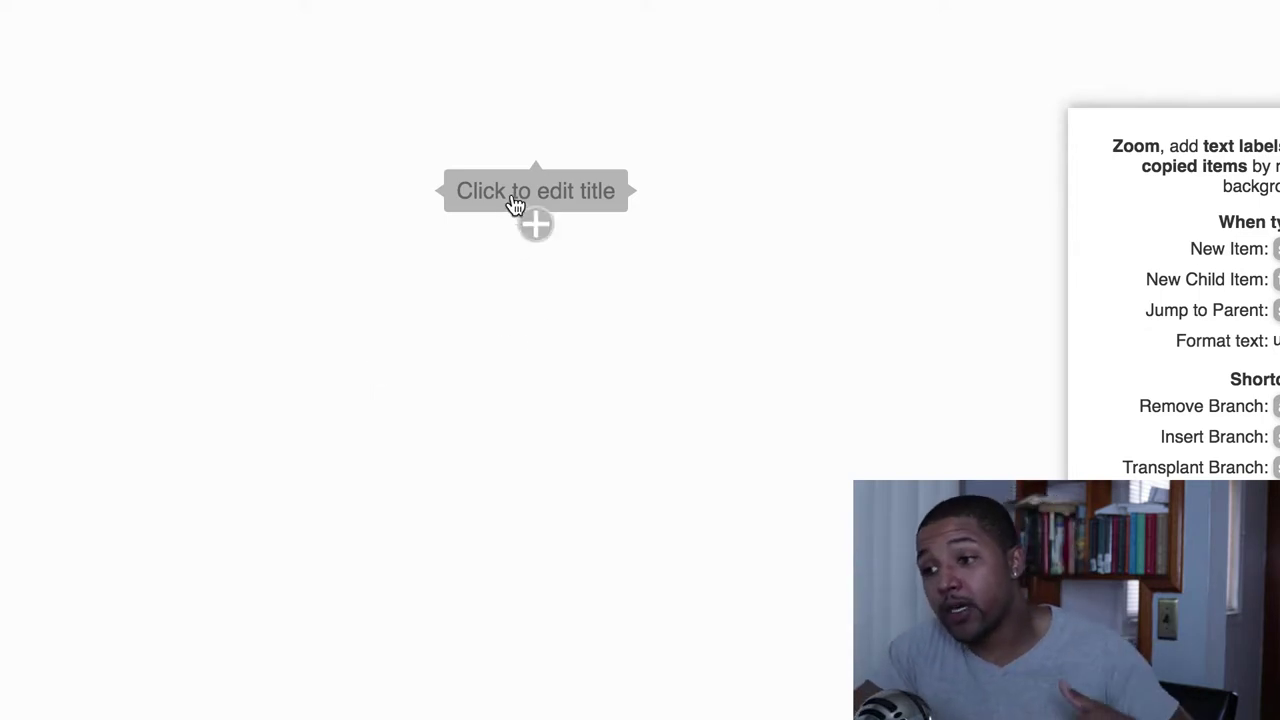
Step: Title the mind map's central item "Ask Potential Users"
click(510, 196)
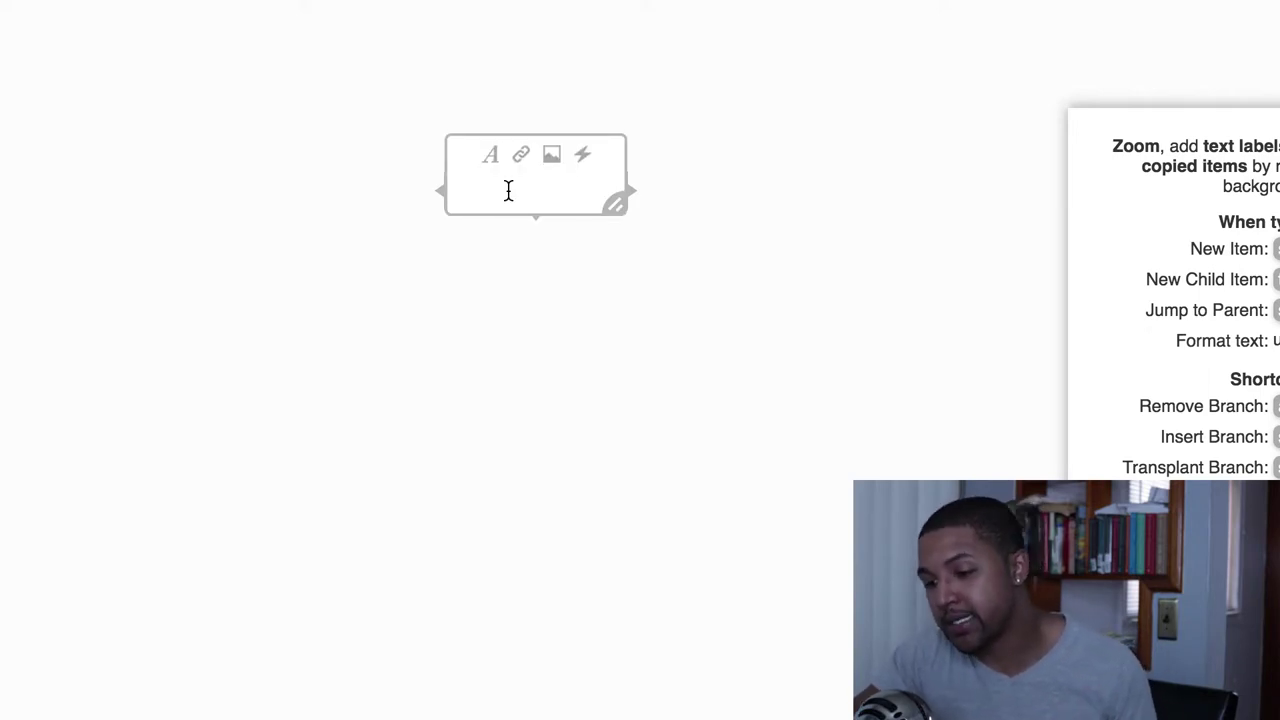
text(A)
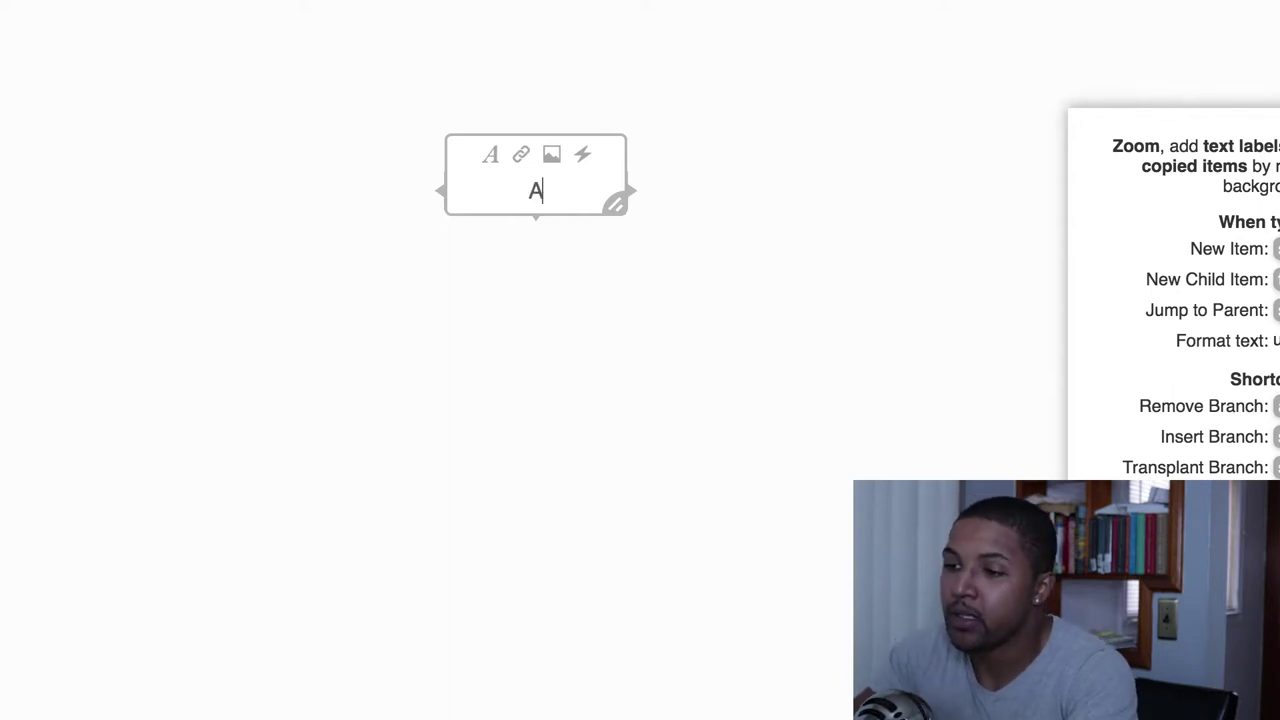
text(sk pO)
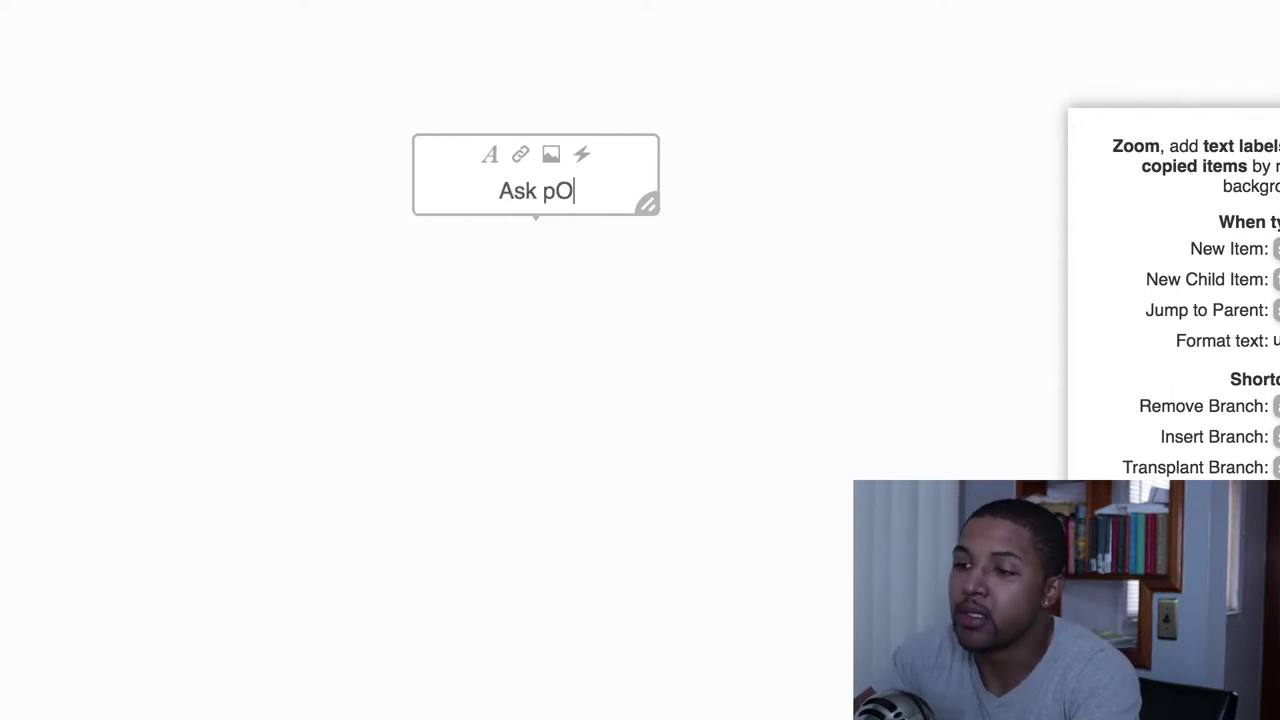
key(BackSpace)
key(BackSpace)
text(Potential )
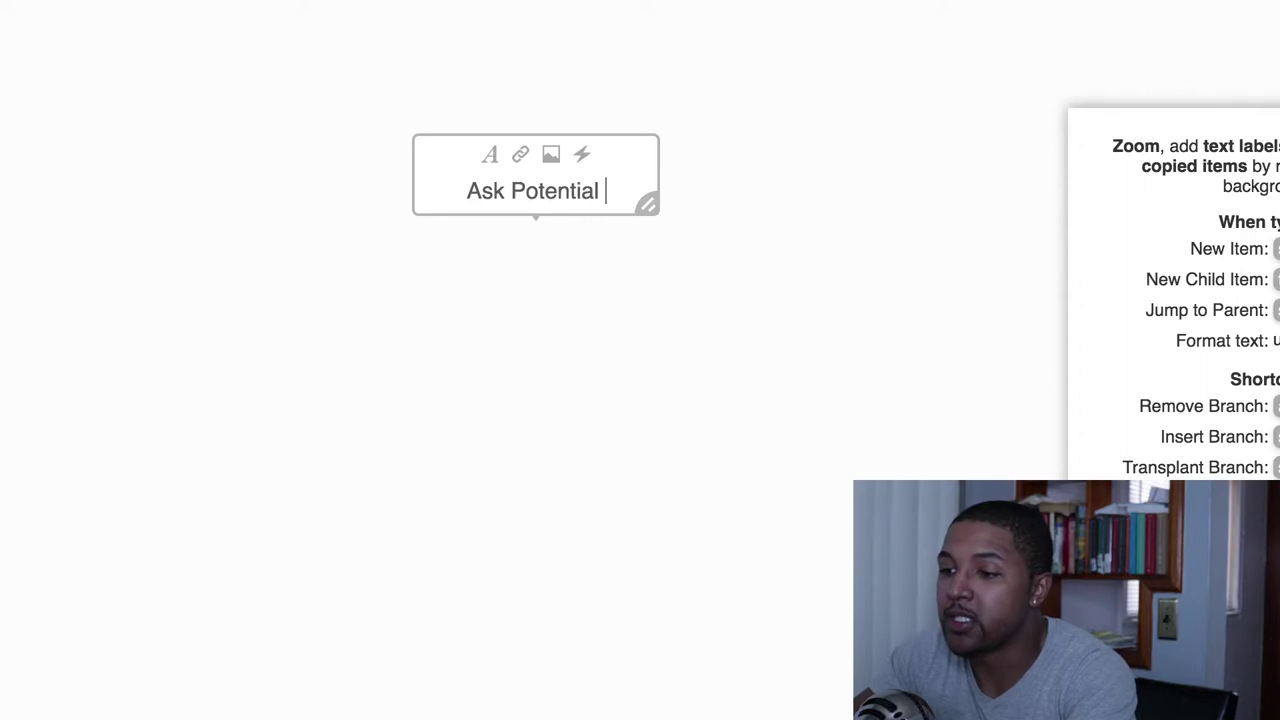
text(u)
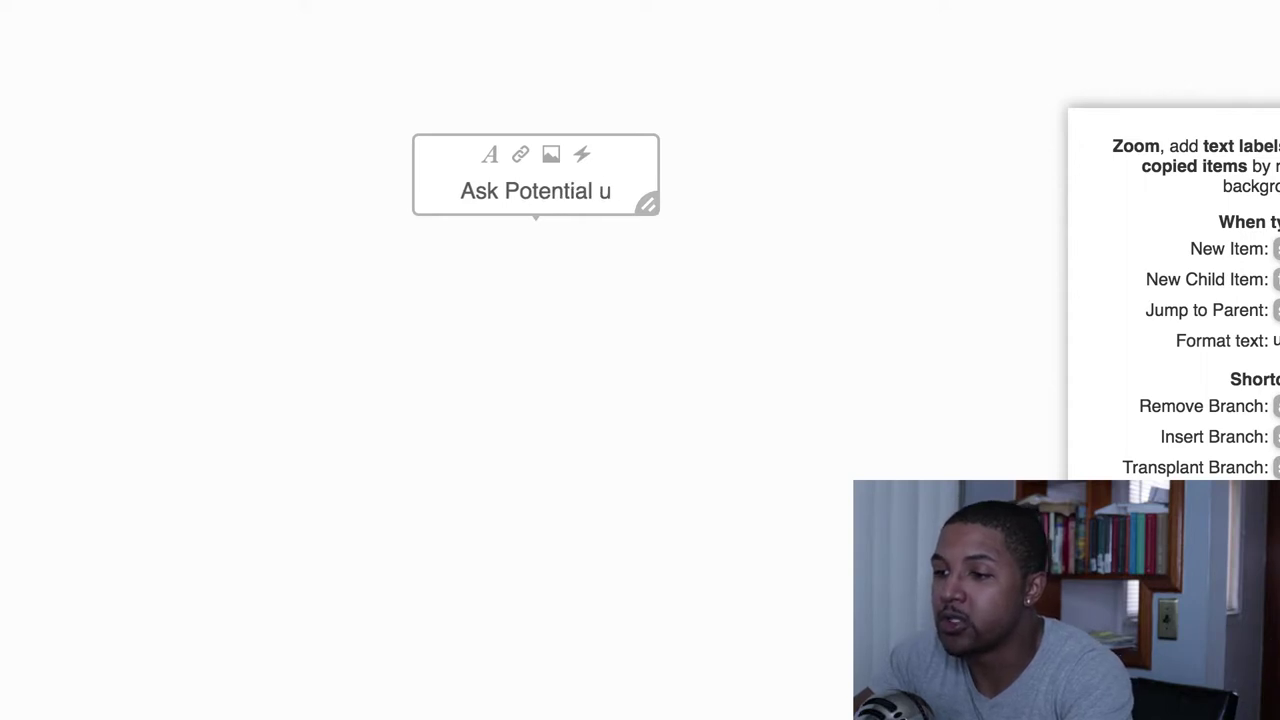
key(BackSpace)
text(Users)
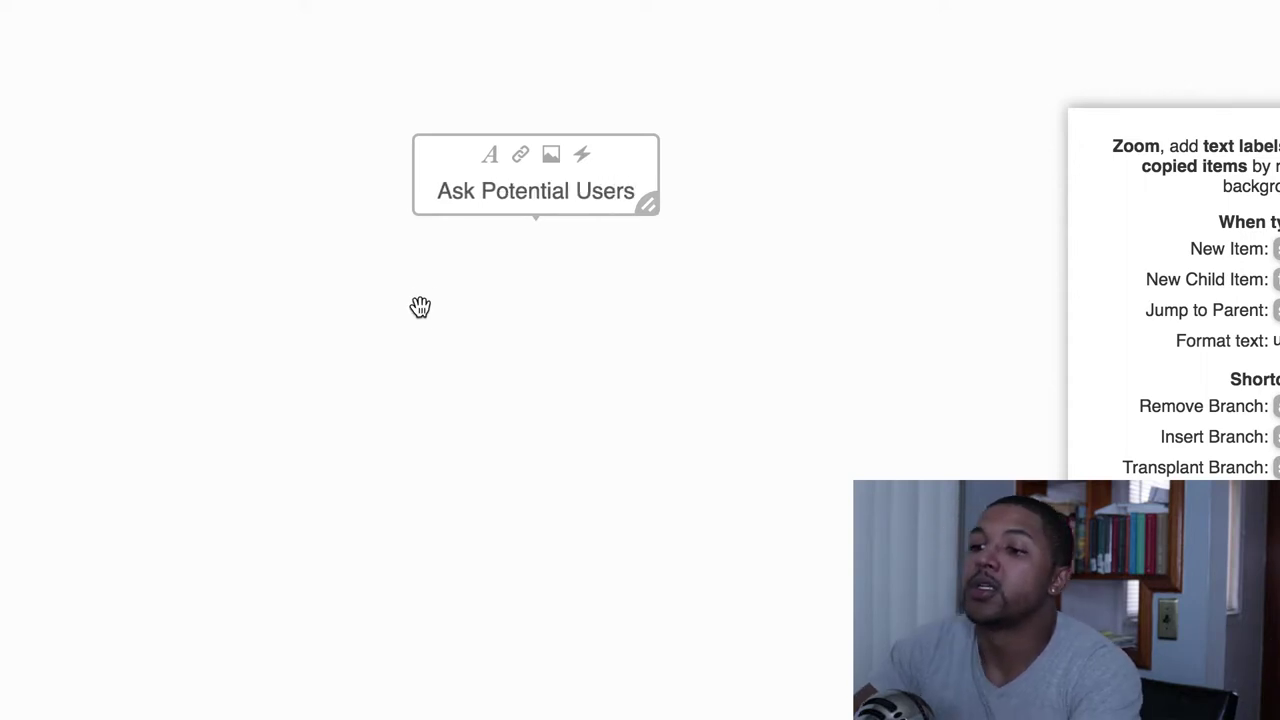
key(Return)
Step: Add a branch named "Surveys" below the central "Ask Potential Users" item
scroll(575, 314, down, 3)
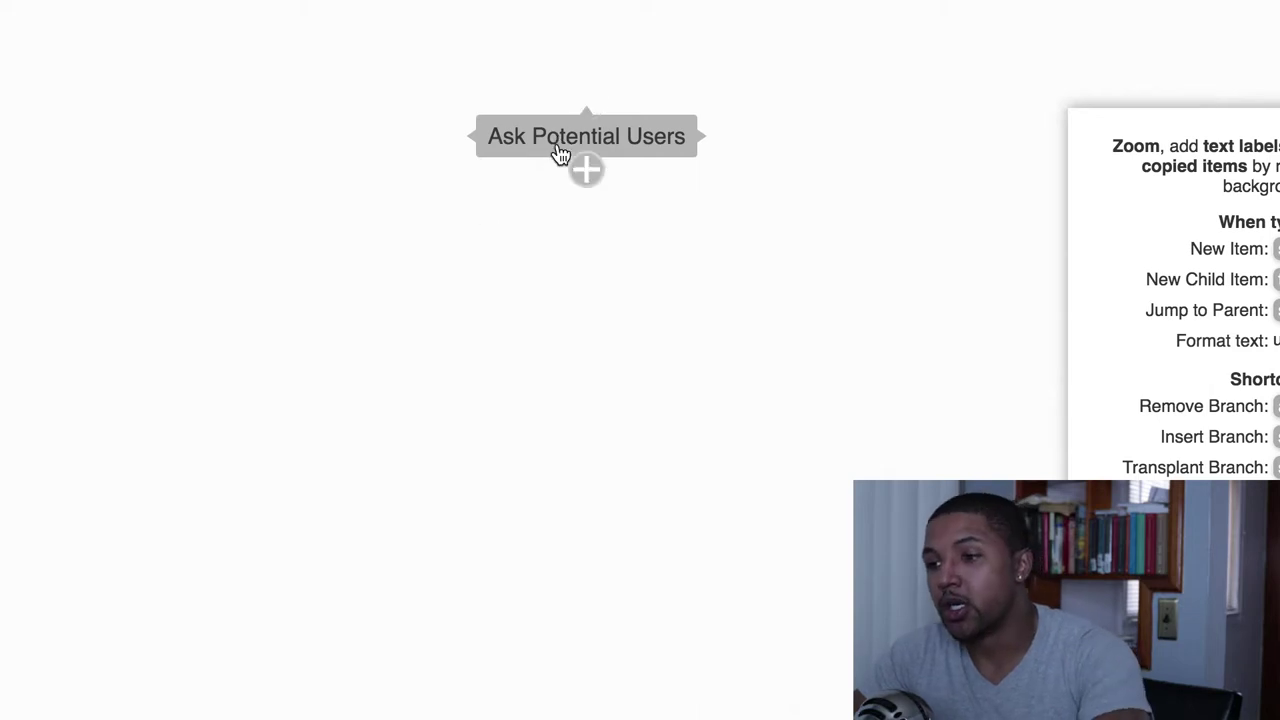
click(590, 178)
text(Surveys)
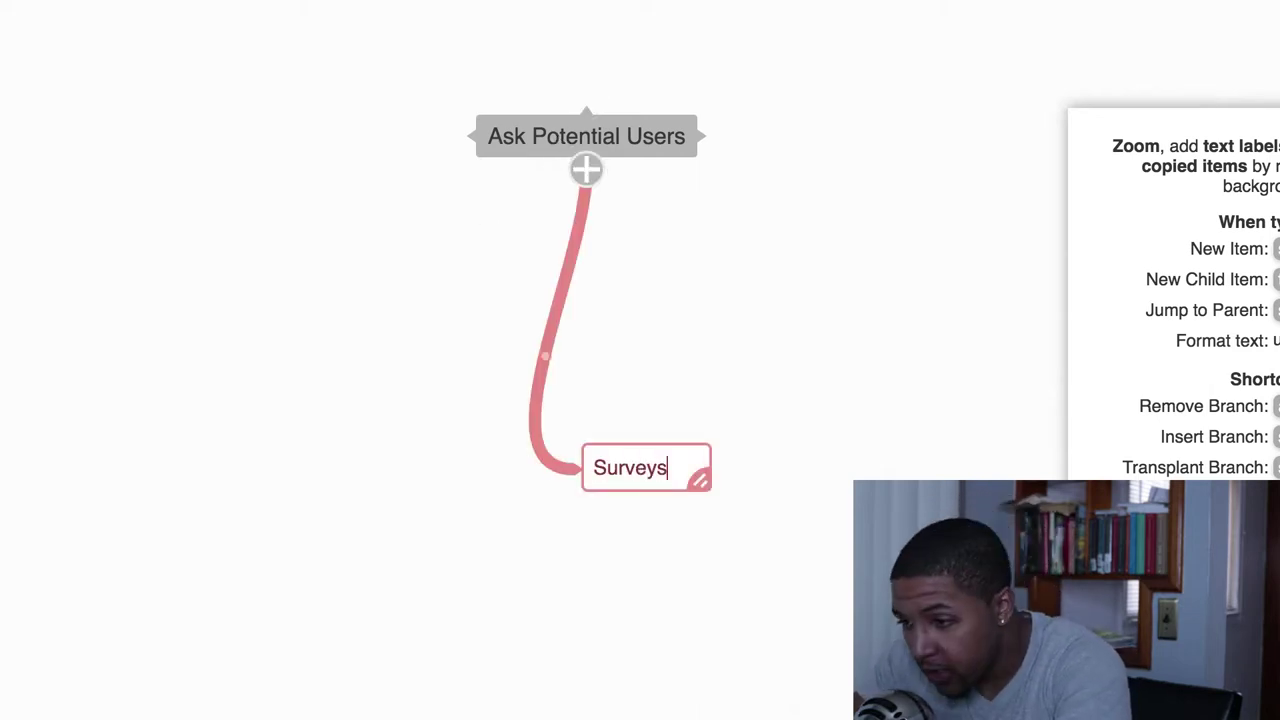
key(Escape)
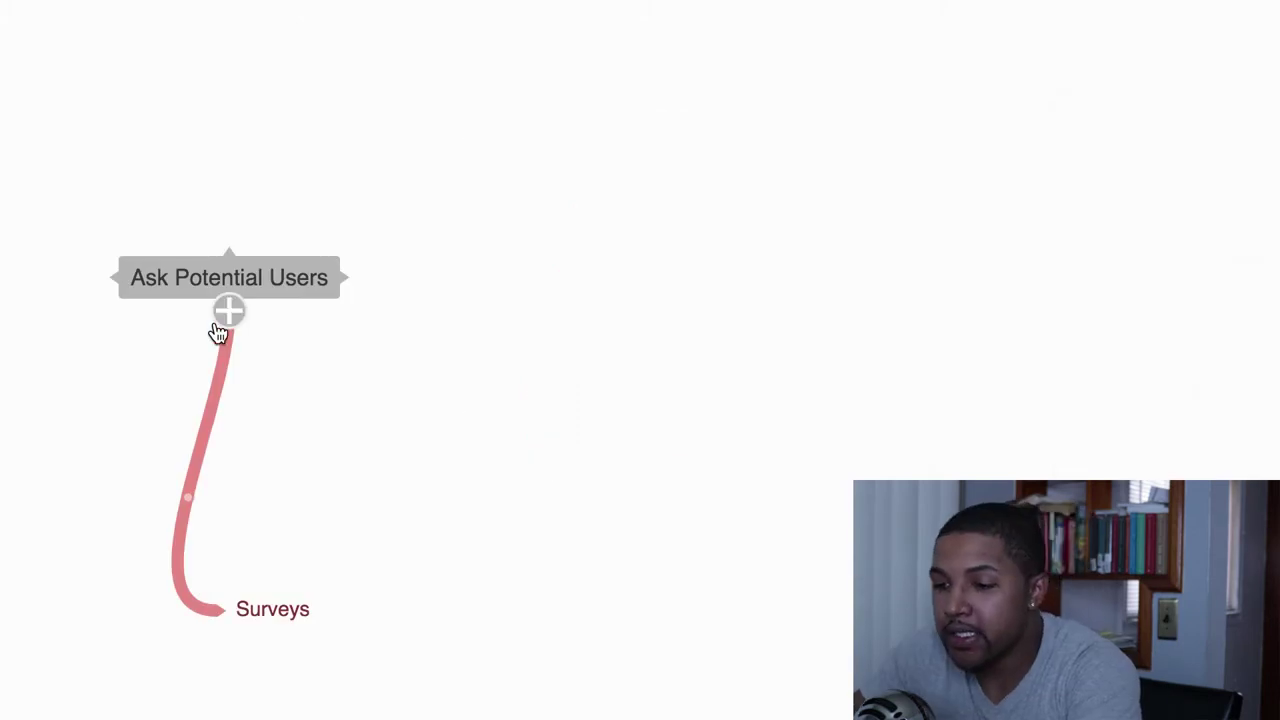
Step: Add a branch named "Letters of Intent" extending to the right of the central item
click(353, 277)
text(IE)
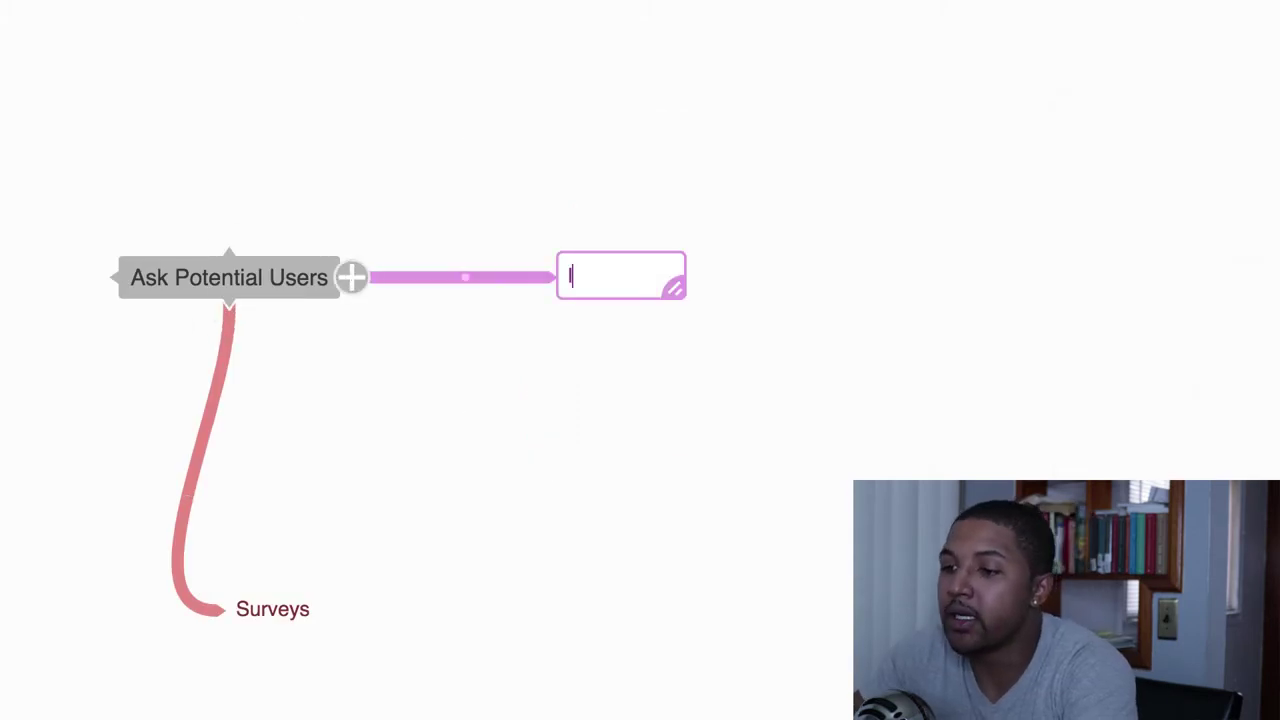
key(BackSpace)
key(BackSpace)
text(e)
key(BackSpace)
text(L)
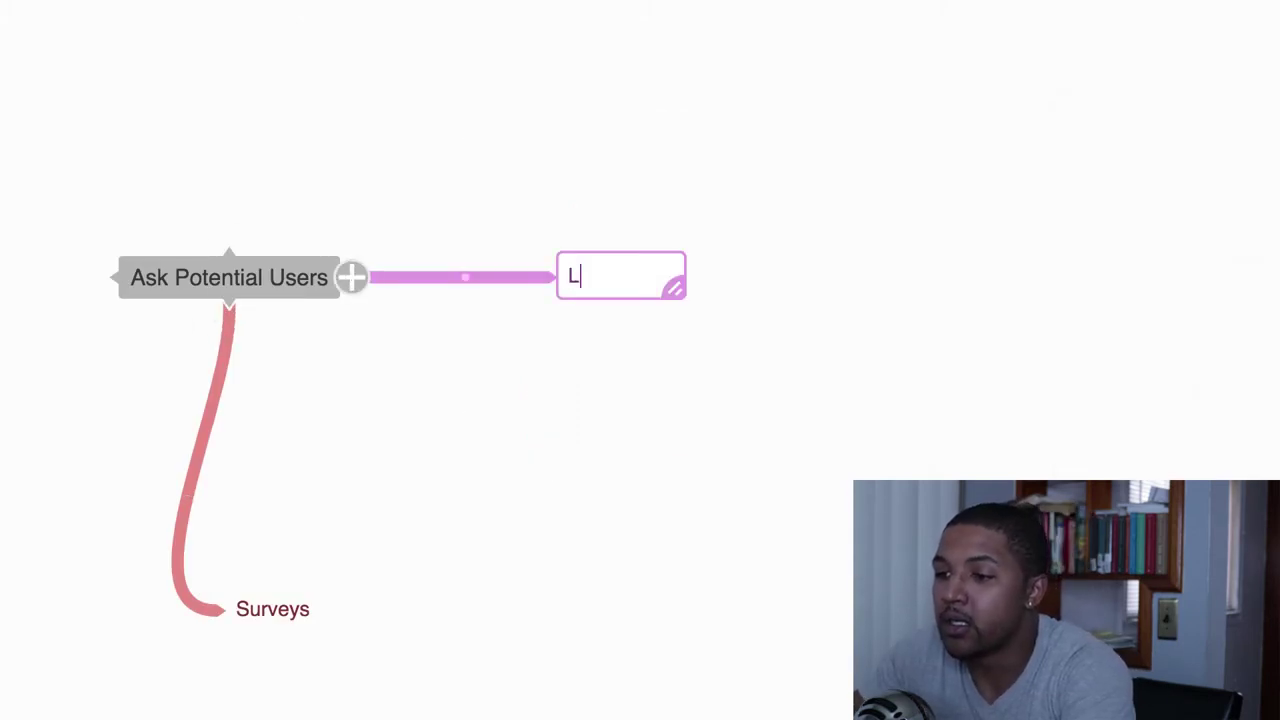
text(etters of Intetn)
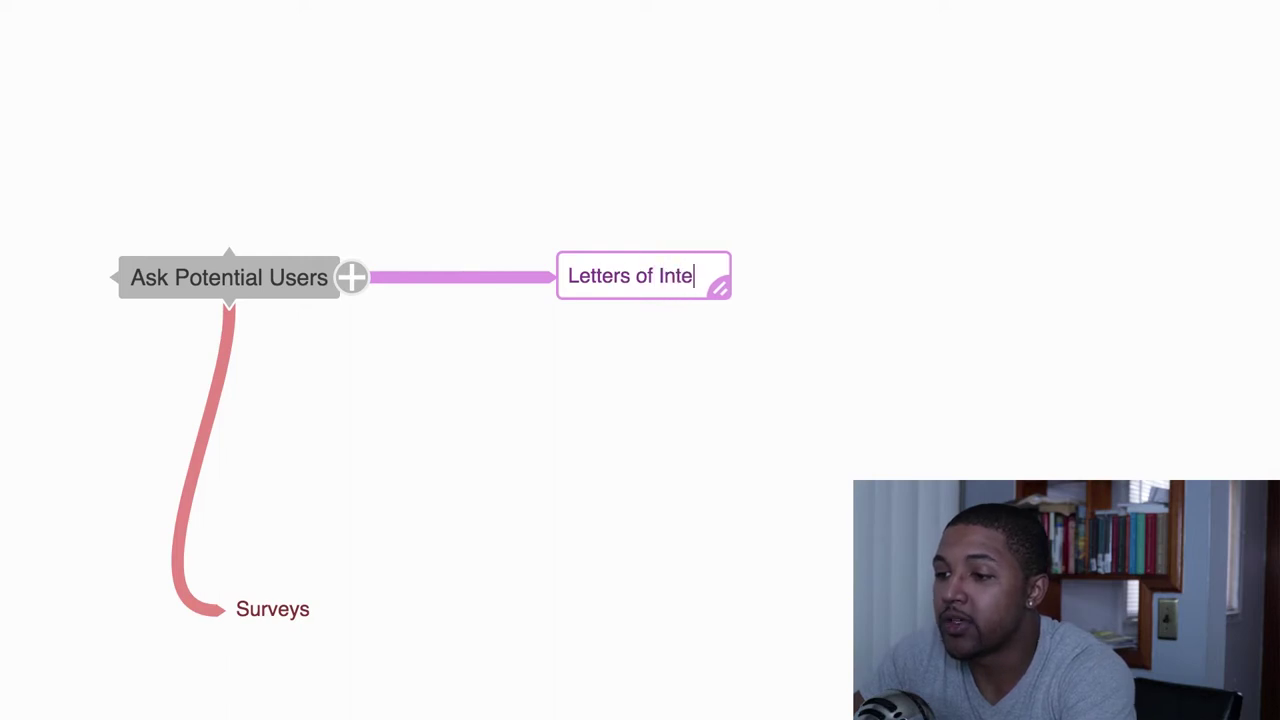
key(BackSpace)
key(BackSpace)
text(nt)
key(Return)
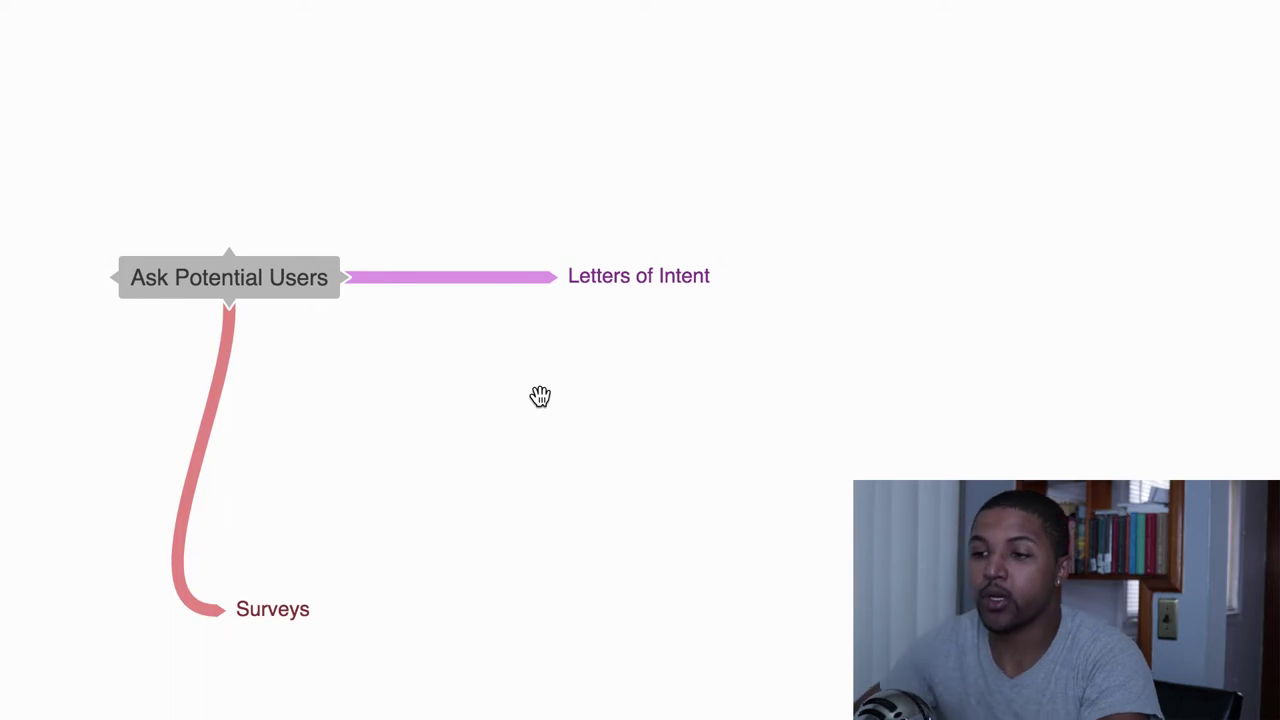
Step: Add a child item named "Stakeholders" to the end of the "Letters of Intent" branch
mouse_move(586, 289)
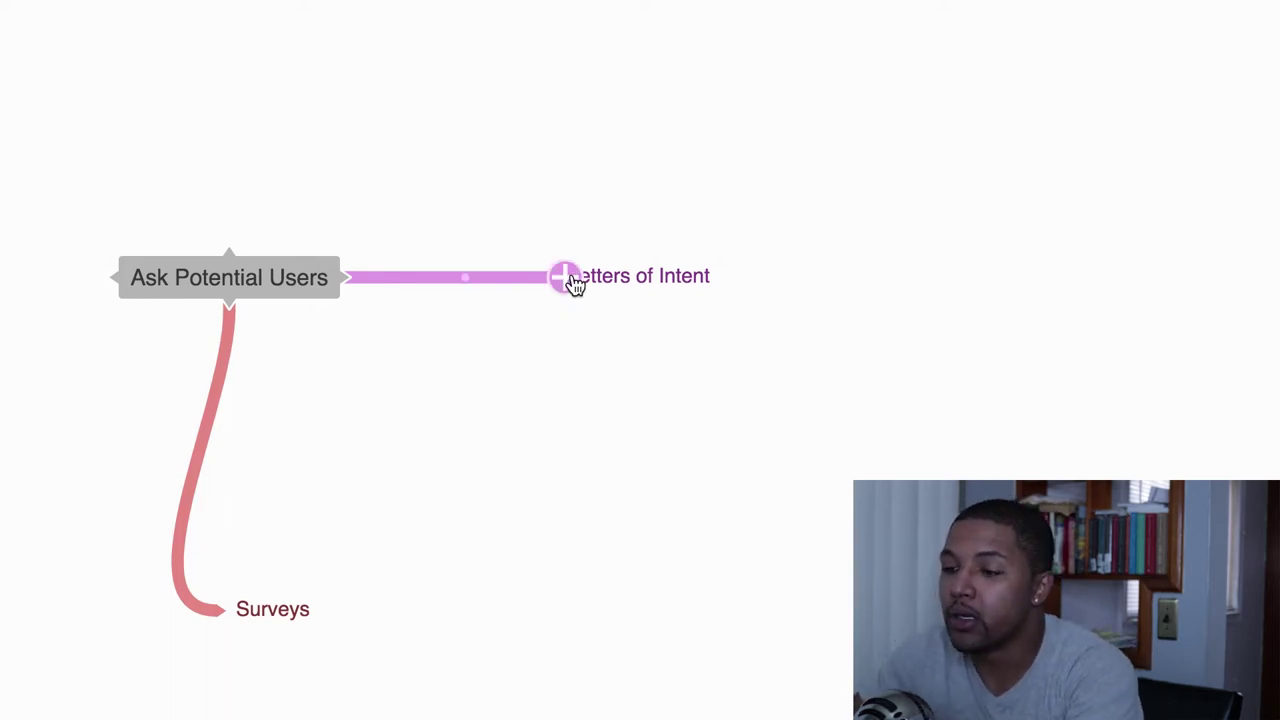
click(565, 278)
text(Sta)
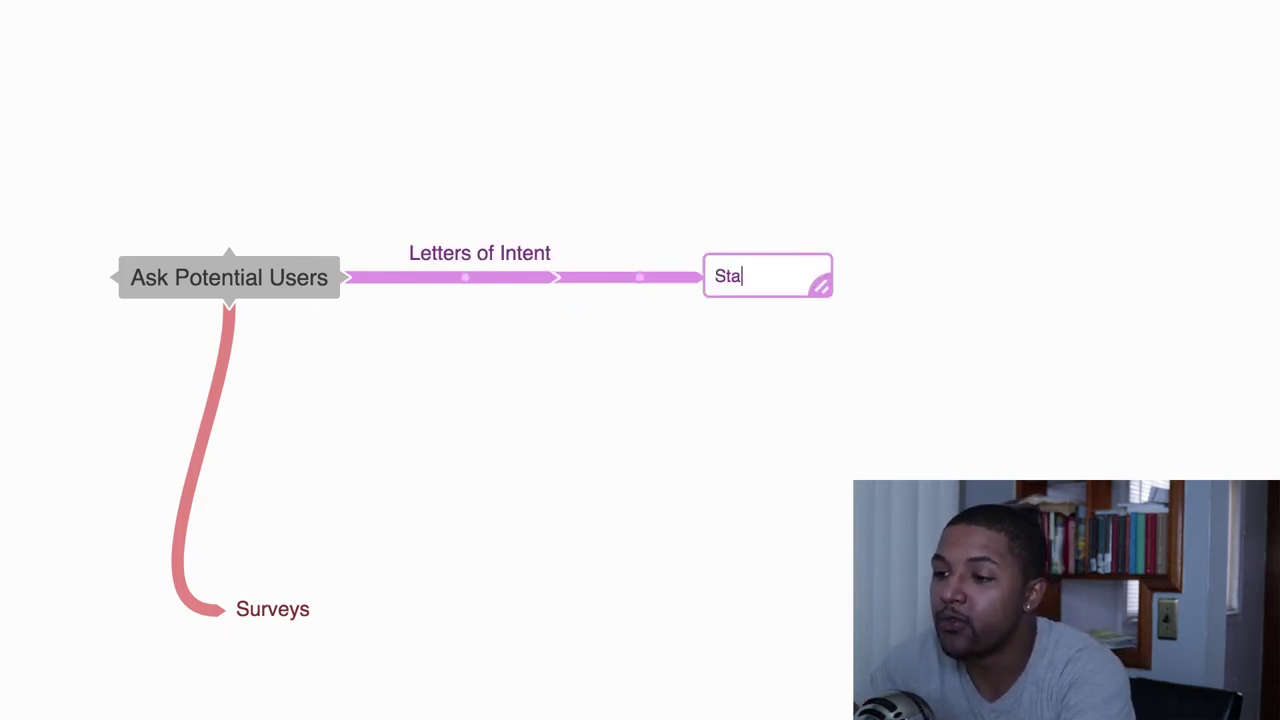
text(keholders)
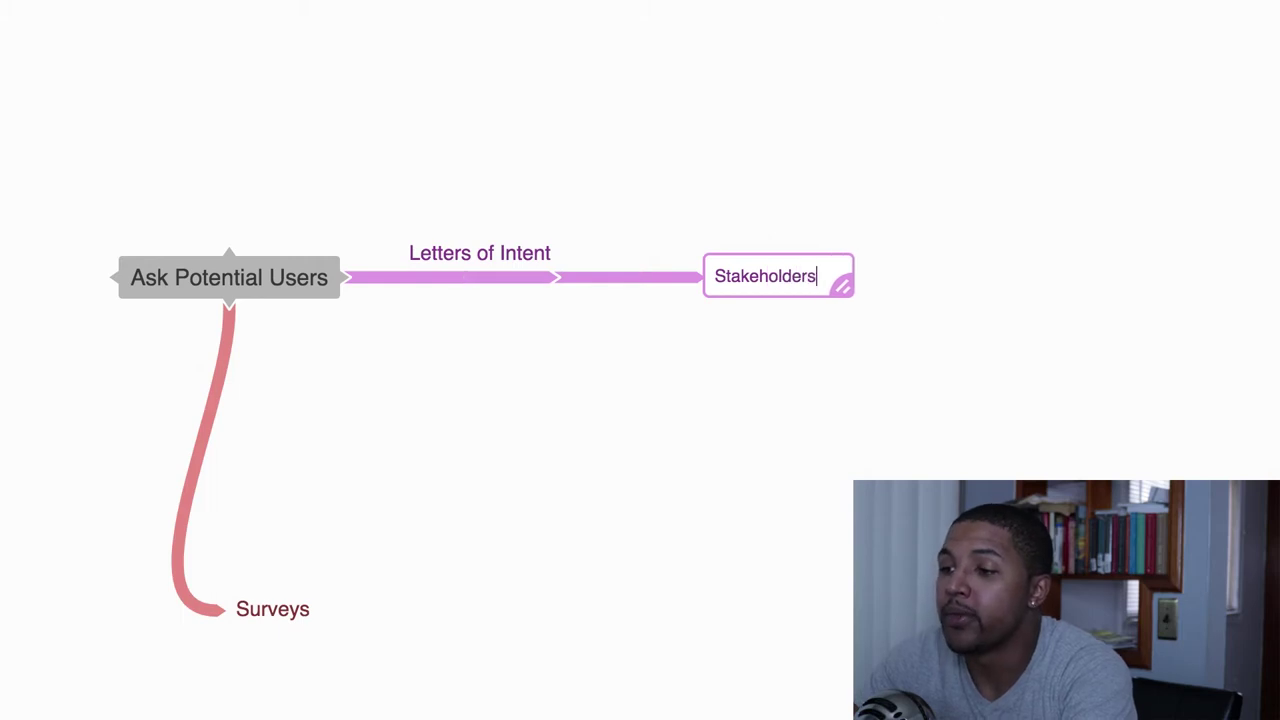
key(Return)
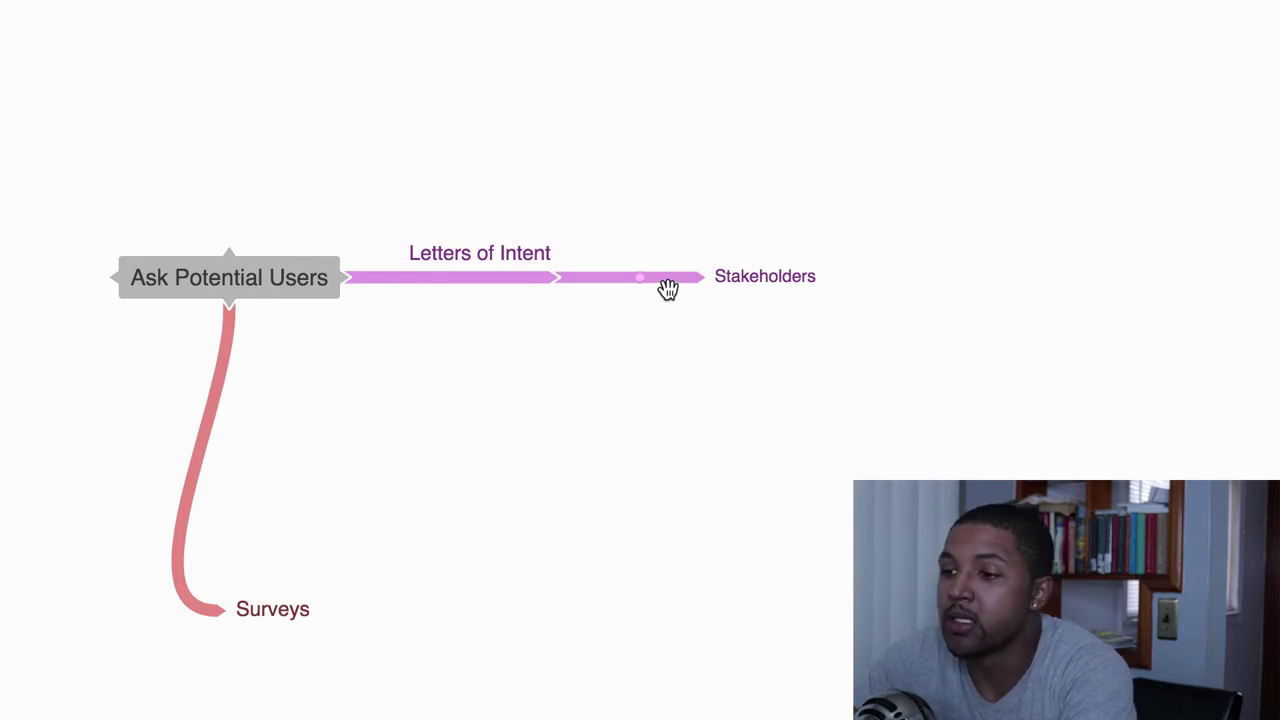
Step: Extend the "Stakeholders" item with a child item named "Decision Makers"
click(706, 278)
text(Decision)
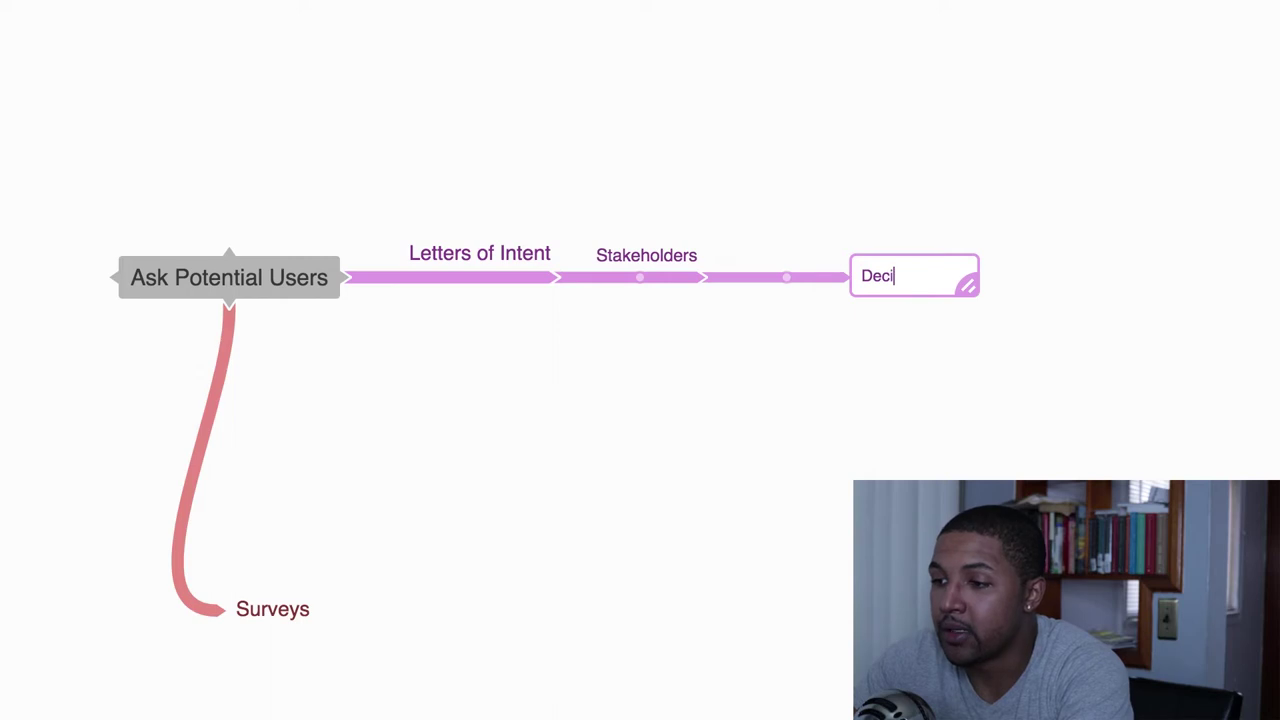
key(BackSpace)
key(BackSpace)
key(BackSpace)
key(BackSpace)
key(BackSpace)
text(isi)
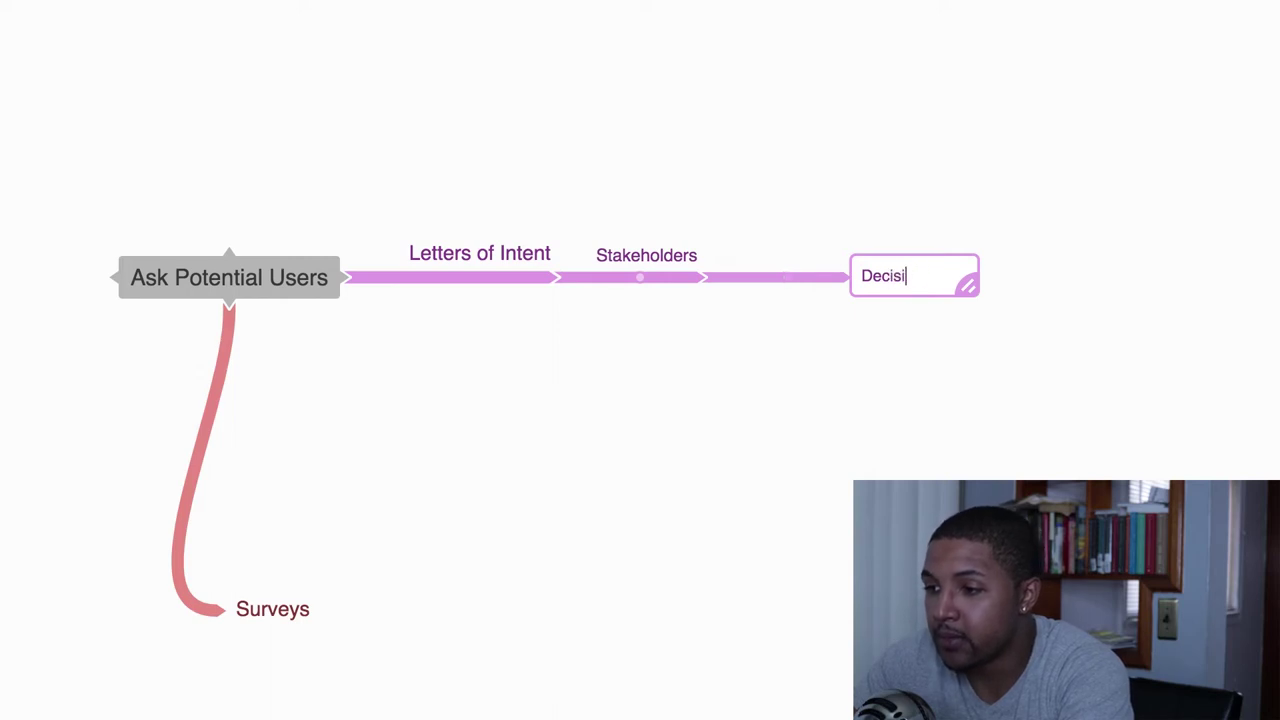
text(on Makers)
click(651, 434)
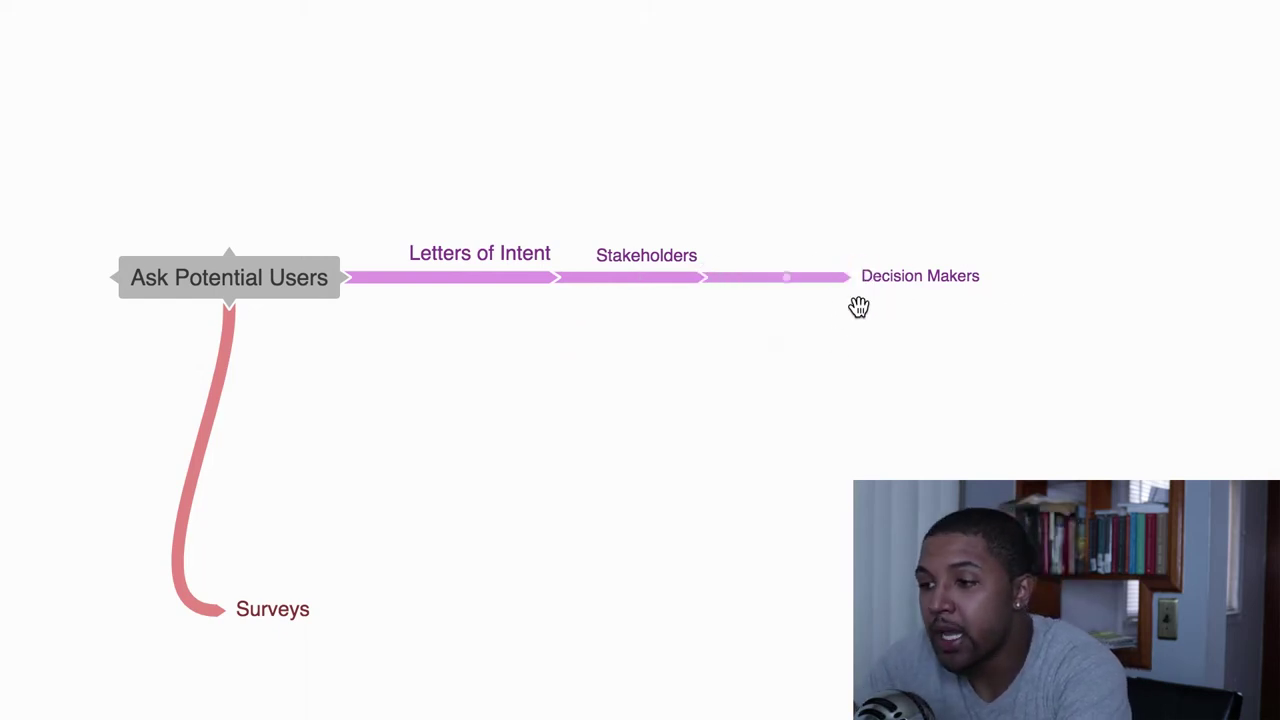
Step: Add a branch named "Beta Tests/Trials" going upward from the central "Ask Potential Users" item
mouse_move(857, 289)
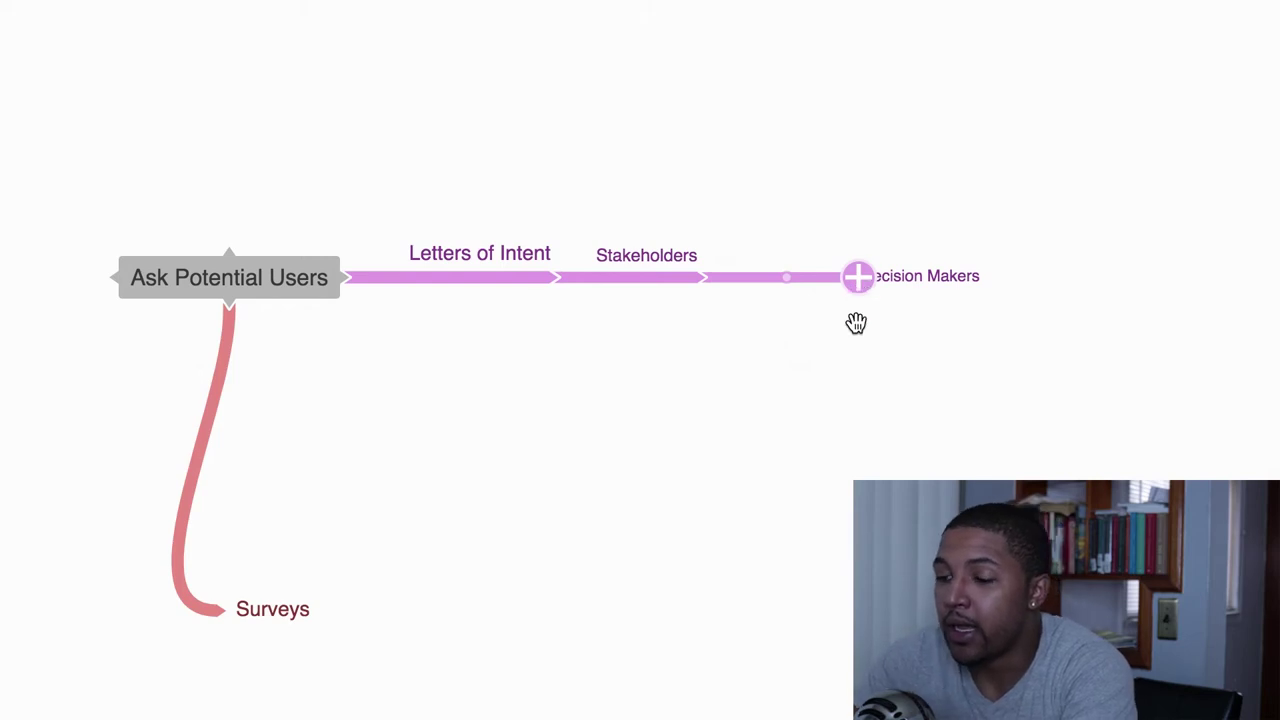
scroll(780, 557, left, 3)
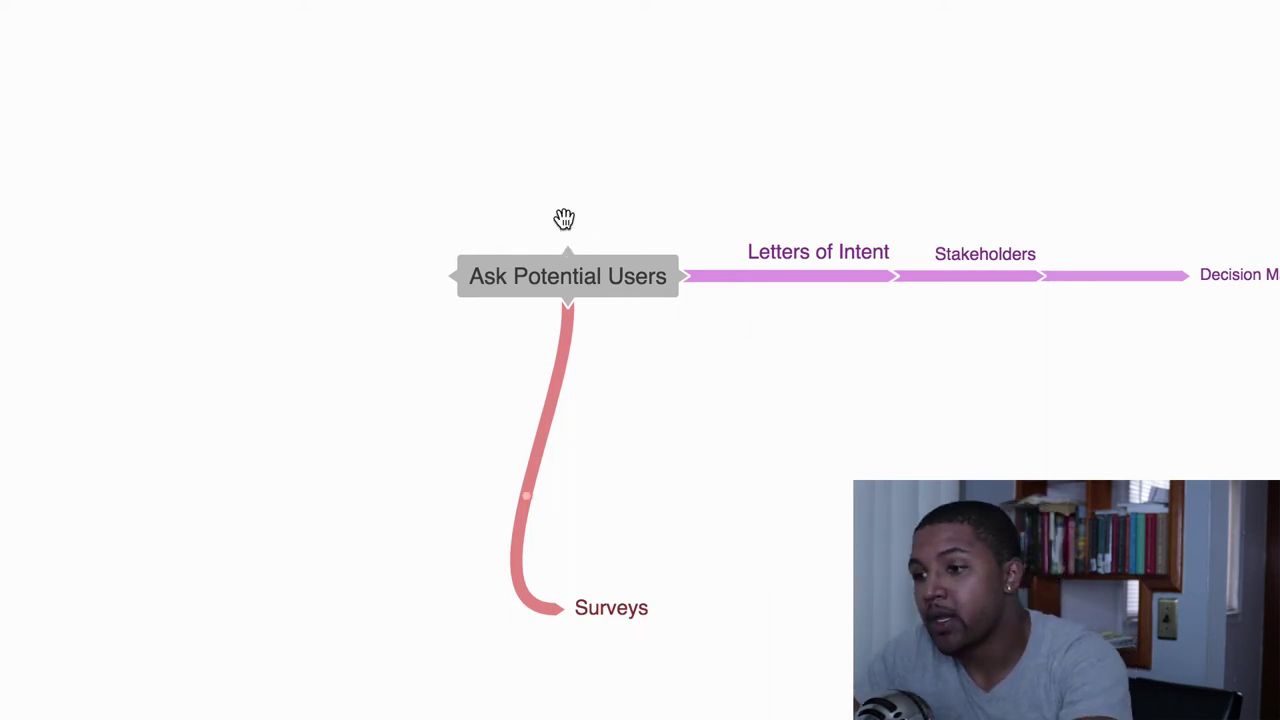
click(566, 245)
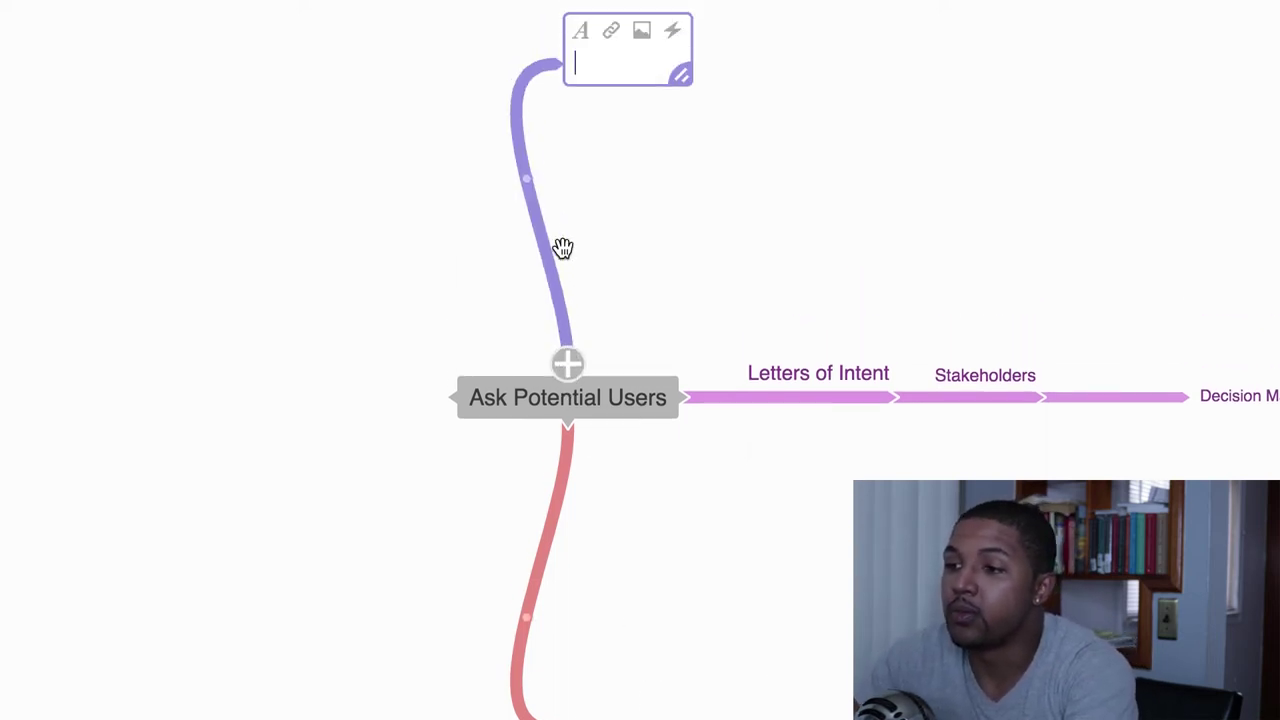
text(b)
key(BackSpace)
text(Beta tE)
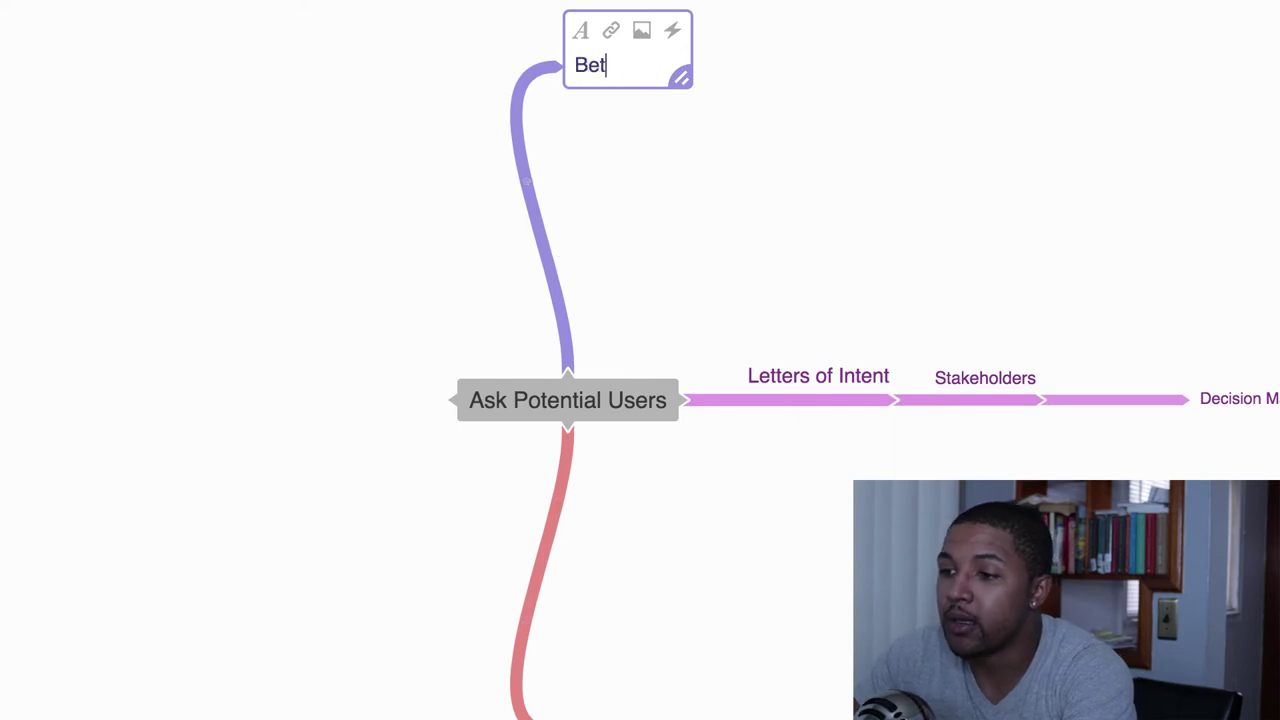
key(BackSpace)
key(BackSpace)
text(Te)
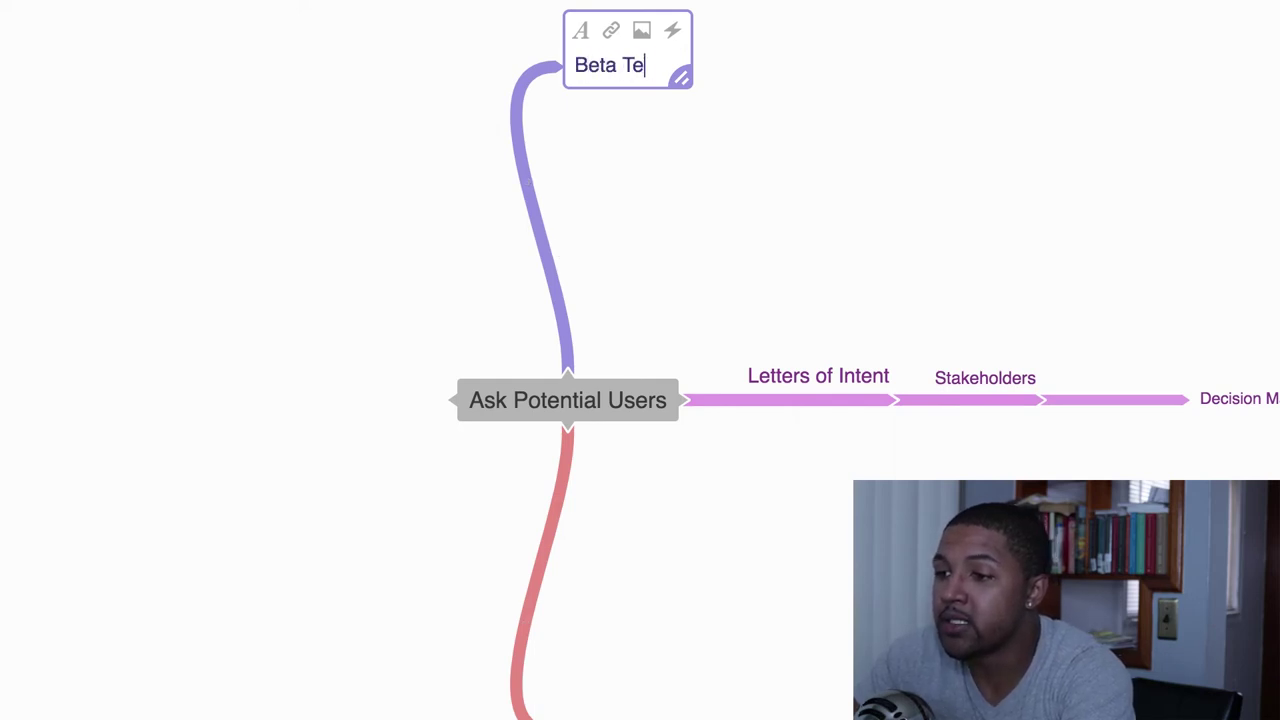
text(sts/Trials)
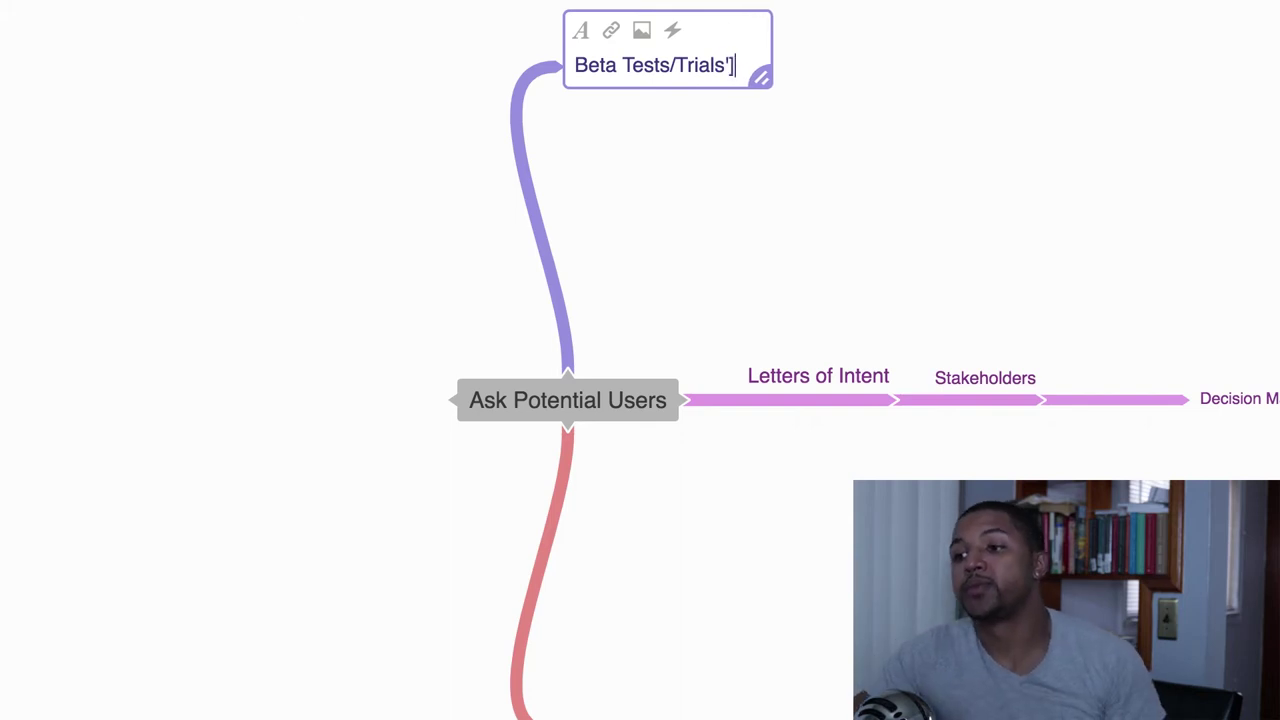
key(Return)
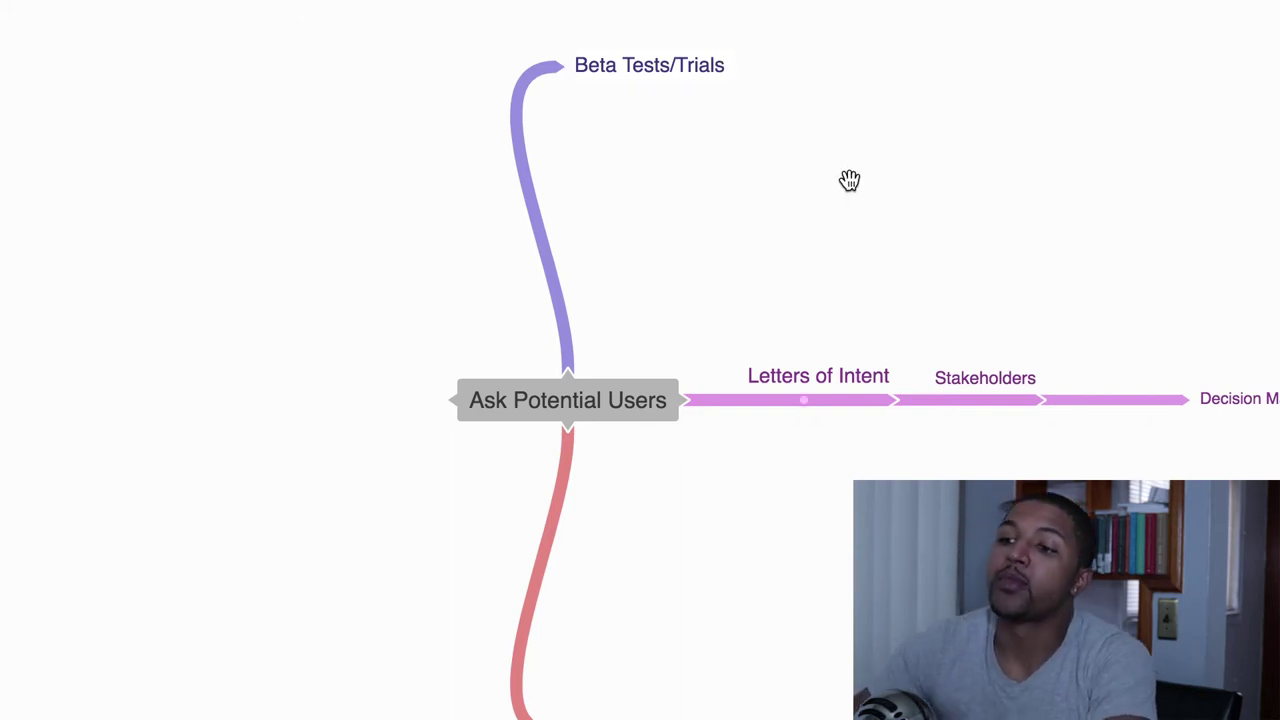
Step: Add a branch labelled "Purchase" extending to the left of the central "Ask Potential Users" item
scroll(849, 180, right, 1)
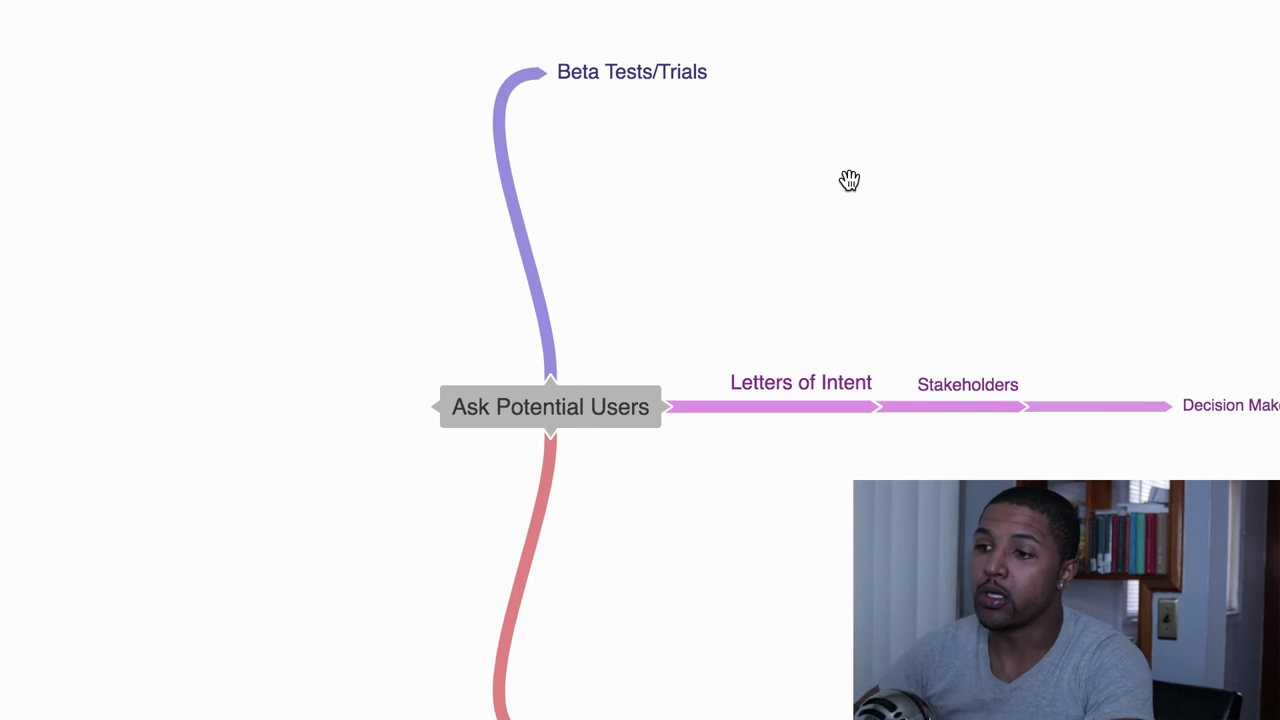
key(Tab)
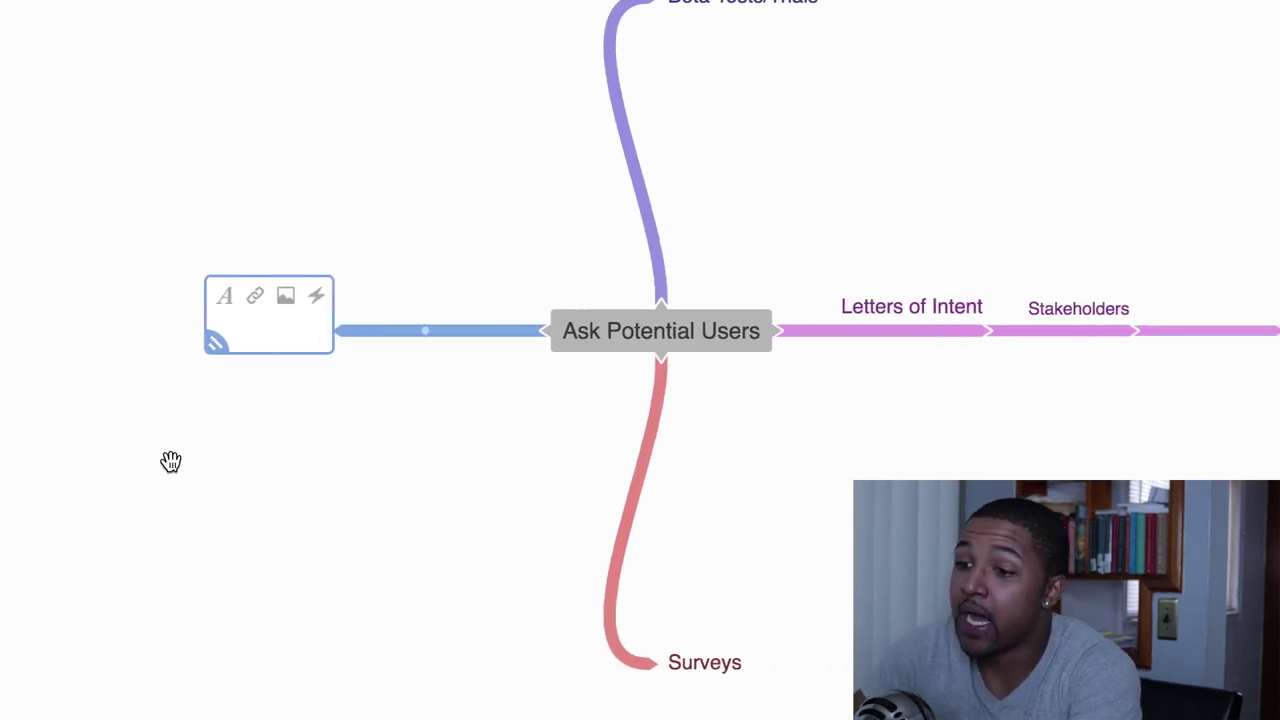
text(Purhcase)
key(BackSpace)
key(BackSpace)
key(BackSpace)
key(BackSpace)
key(BackSpace)
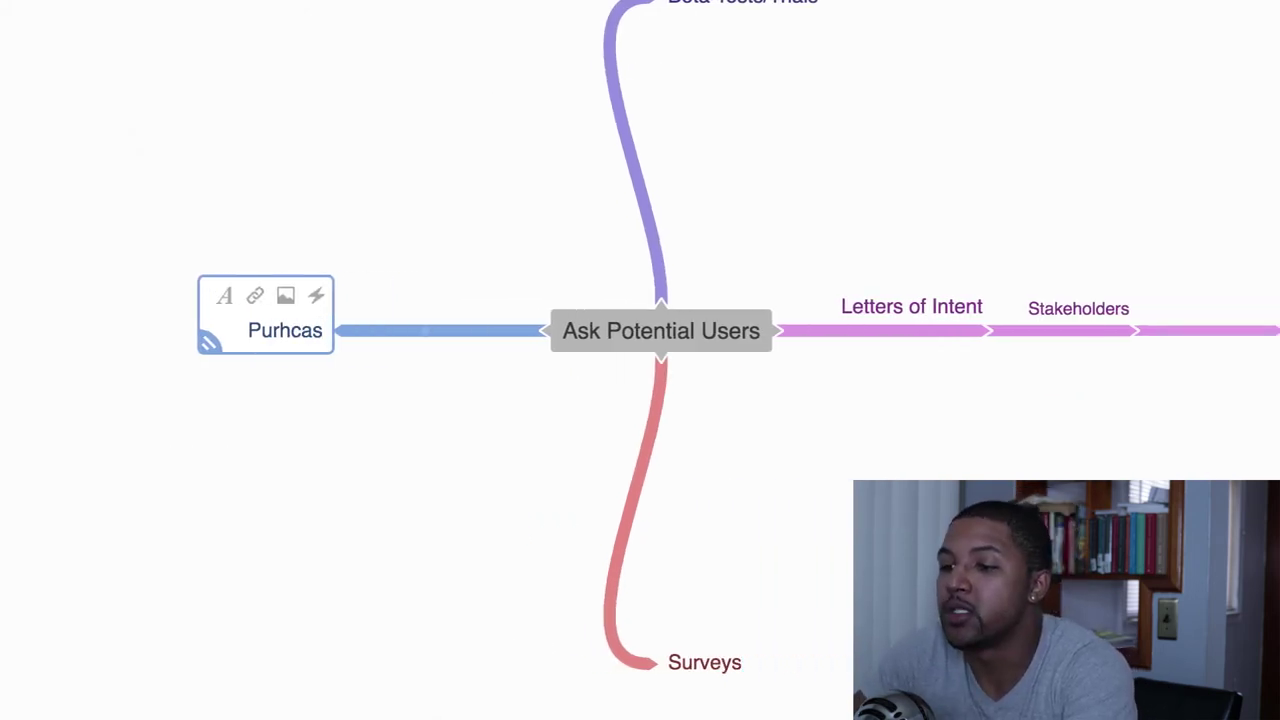
text(chase)
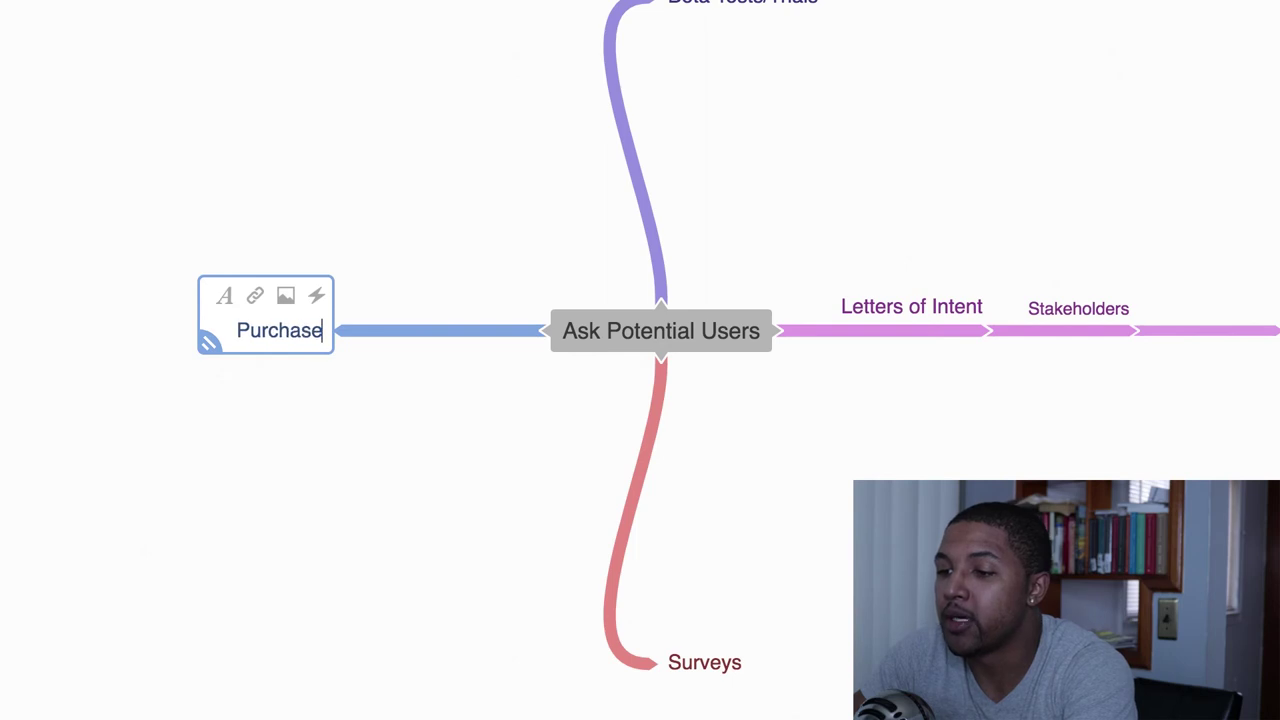